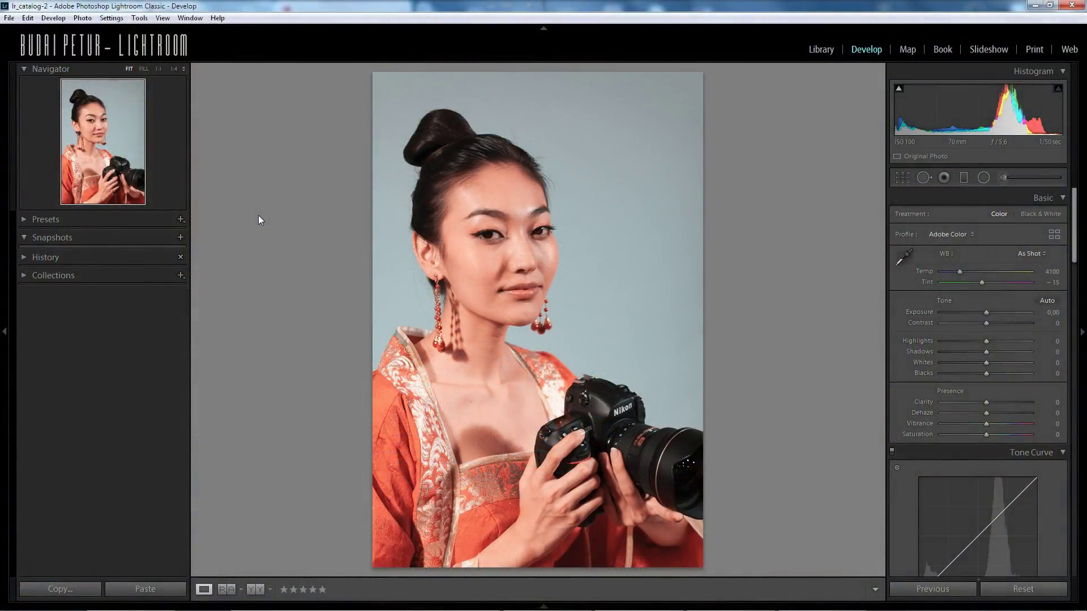
Zoom the portrait to 1:1 and pan so both of the model's eyes fill the view
left_click(498, 230)
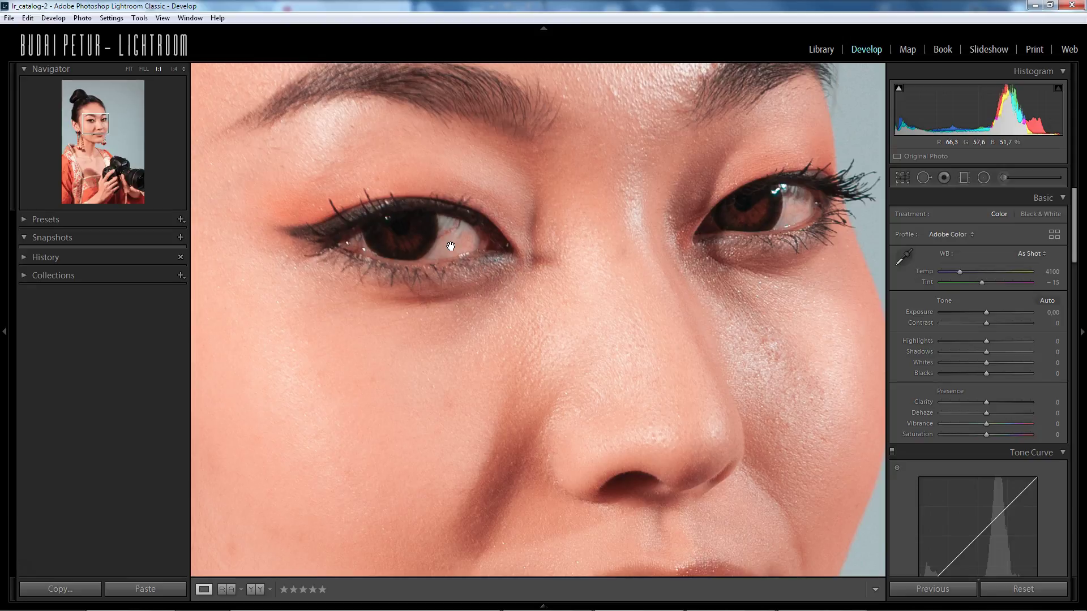
left_click(1004, 180)
left_click_drag(607, 222, 578, 248)
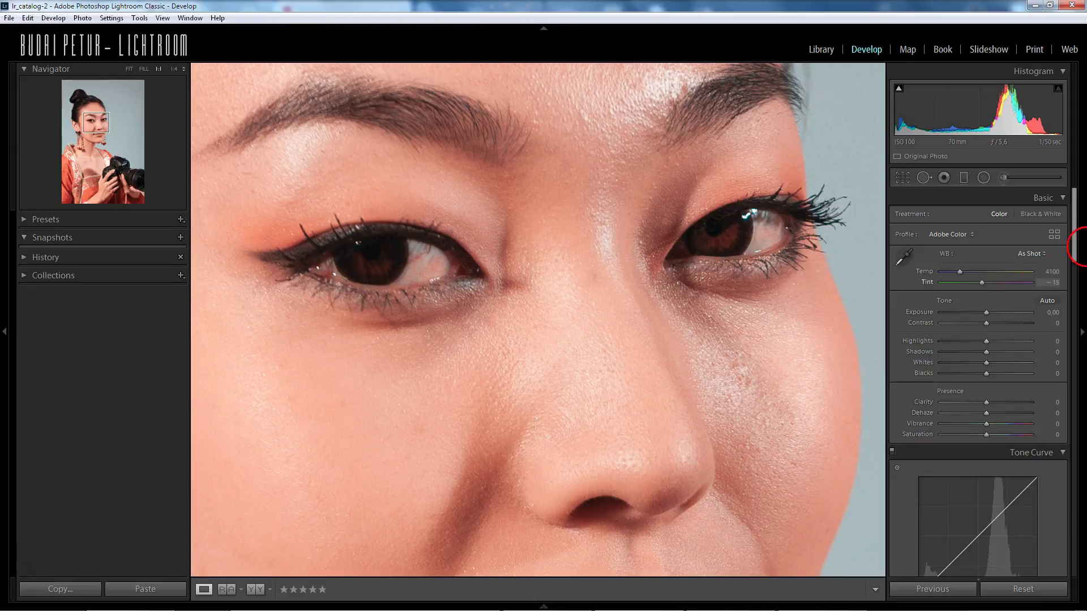
left_click_drag(1074, 231, 1072, 219)
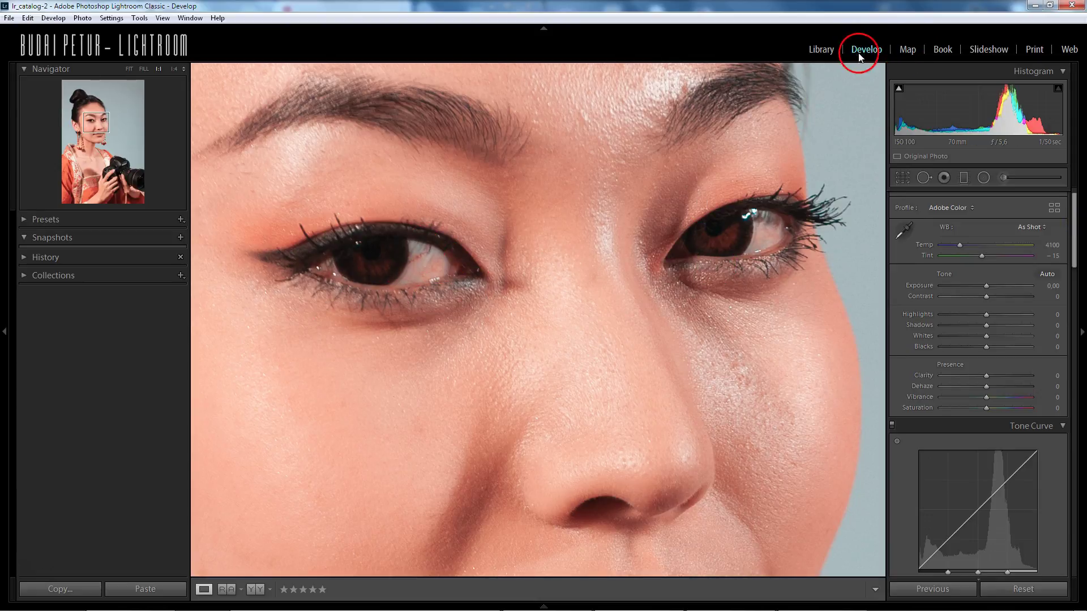
Set up an Adjustment Brush with Clarity −100, Dehaze −100 and Saturation −52
left_click(1004, 179)
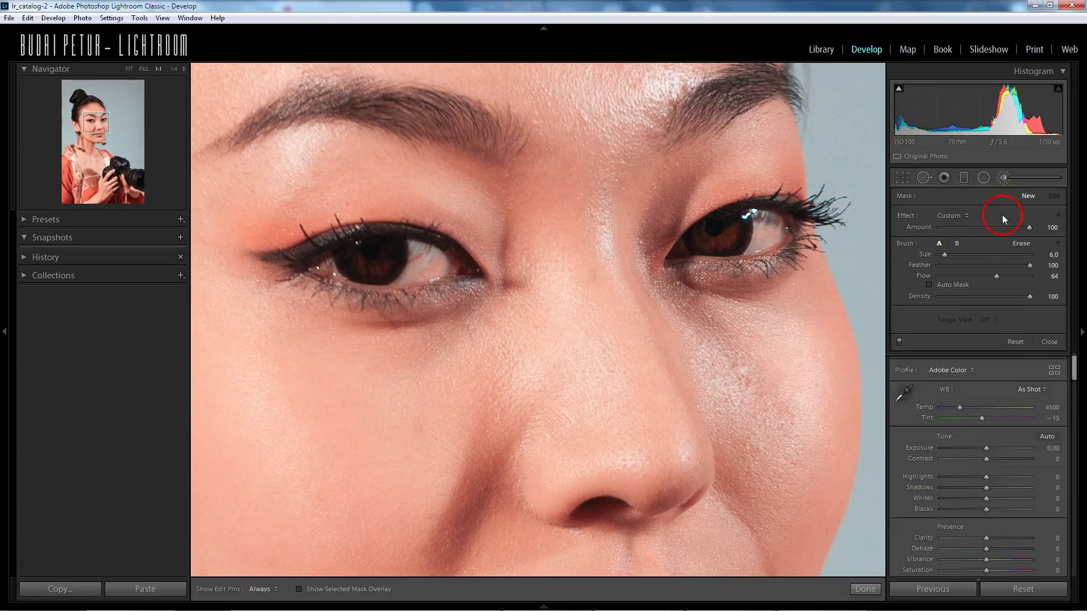
left_click(1045, 222)
left_click(1058, 215)
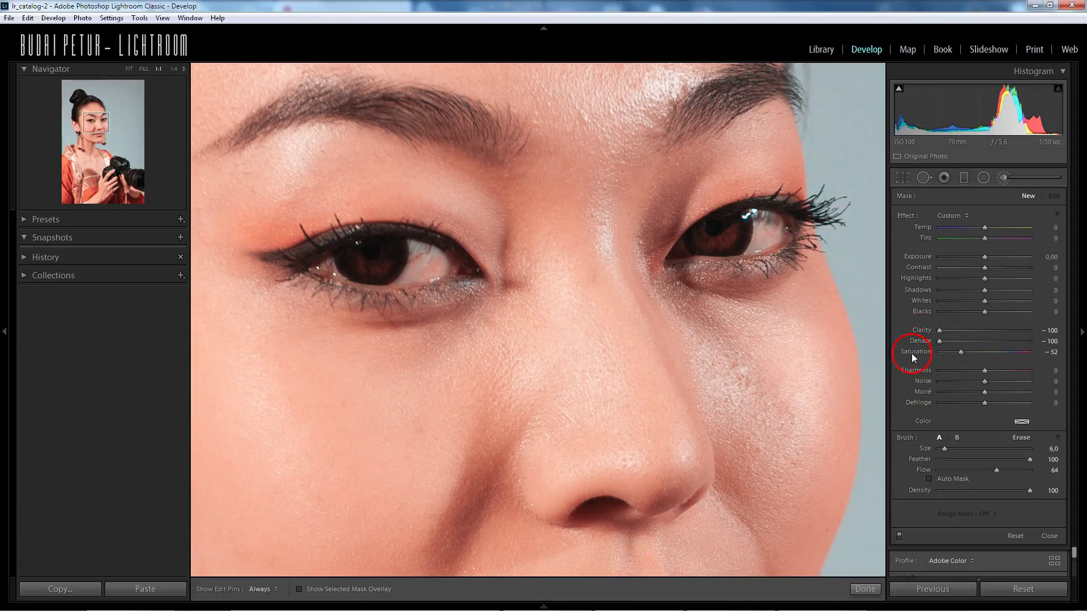
mouse_move(961, 352)
left_mouse_down()
mouse_move(940, 353)
mouse_move(962, 353)
left_mouse_up()
Paint the brush adjustment over the left eye white, including its inner corner
mouse_move(418, 272)
left_mouse_down()
mouse_move(441, 262)
mouse_move(406, 273)
mouse_move(426, 259)
left_mouse_up()
left_click_drag(427, 259, 451, 272)
left_click(961, 352)
left_click_drag(413, 256, 424, 265)
left_click_drag(484, 265, 502, 265)
left_click_drag(943, 339, 942, 341)
left_click_drag(407, 267, 966, 317)
left_click_drag(946, 332, 1045, 343)
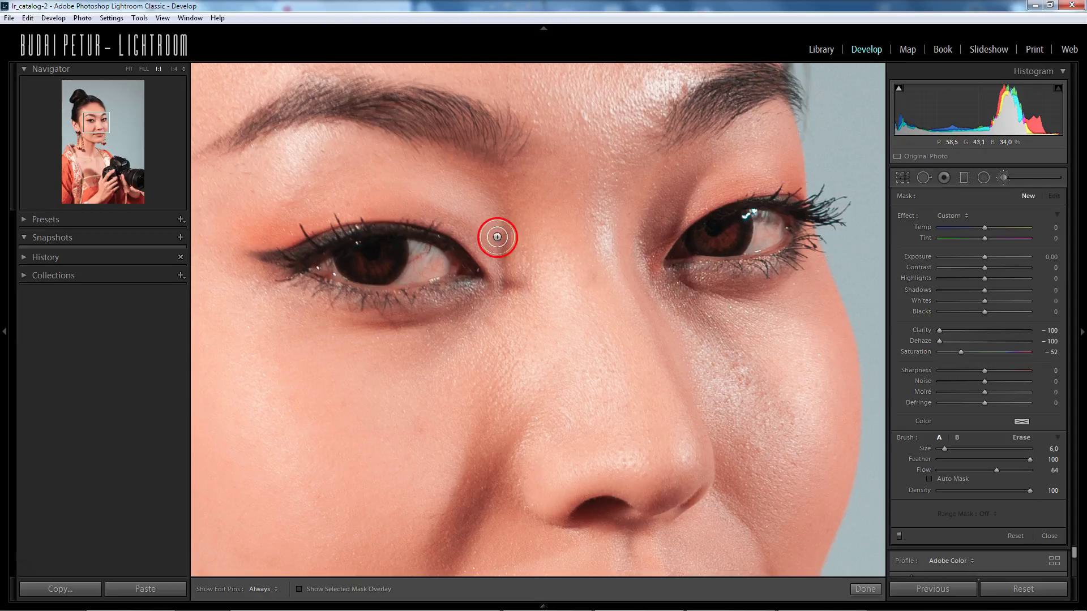
Paint more of the left eye white and shrink the brush to size 4
mouse_move(413, 279)
left_mouse_down()
mouse_move(435, 268)
mouse_move(415, 272)
mouse_move(429, 271)
mouse_move(417, 252)
mouse_move(422, 260)
left_mouse_up()
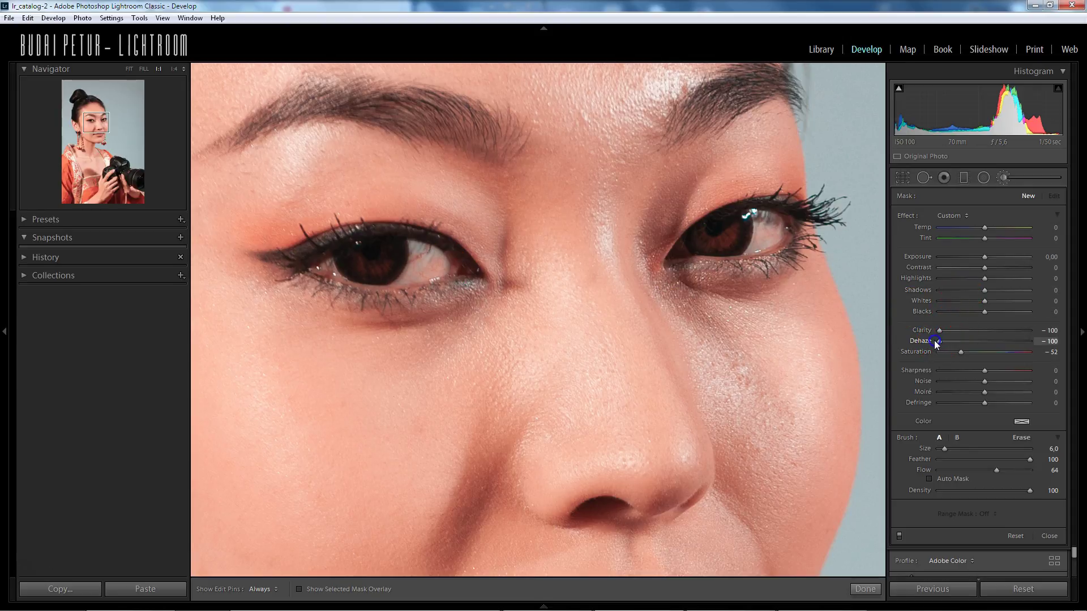
mouse_move(475, 258)
left_mouse_down()
mouse_move(445, 246)
mouse_move(497, 257)
mouse_move(413, 250)
mouse_move(581, 315)
left_mouse_up()
left_click(439, 251)
key("bracketleft")
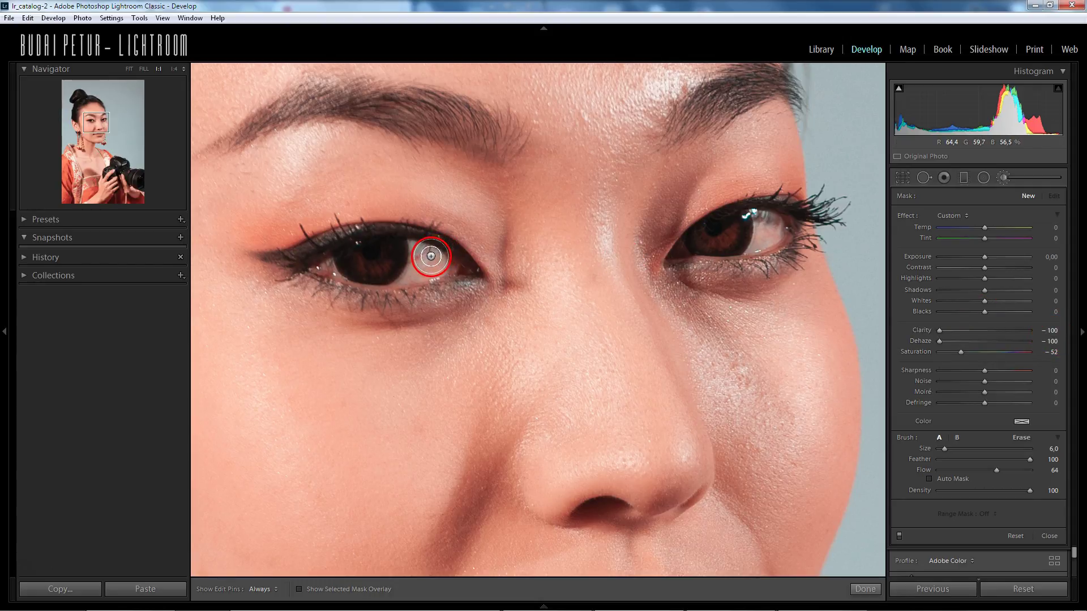
key("bracketright")
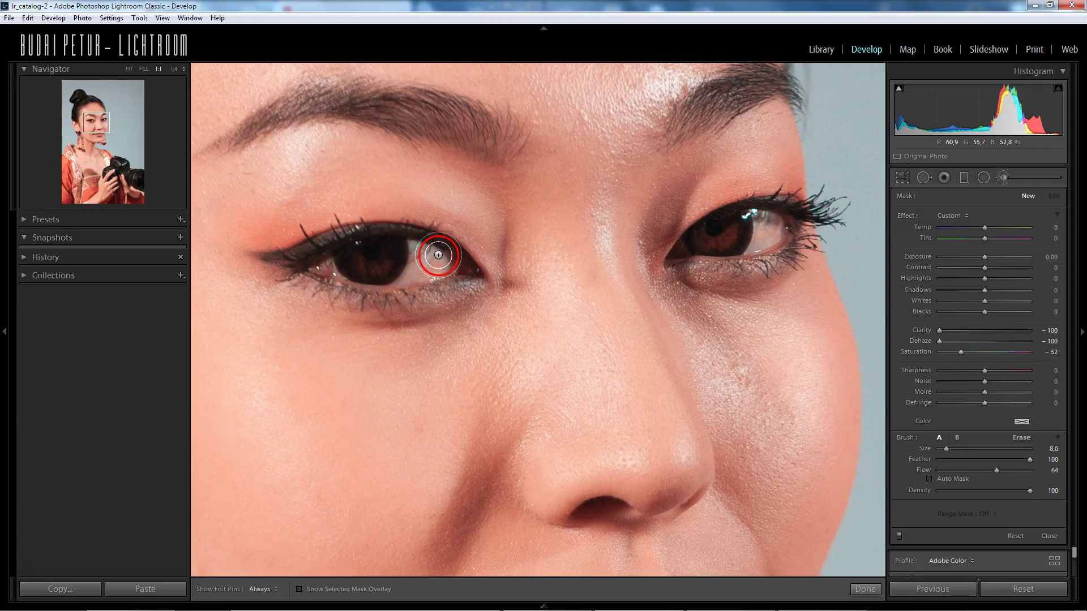
key("bracketleft")
Raise the brush flow to 100 and keep painting across the left eye white
left_click_drag(997, 470, 982, 470)
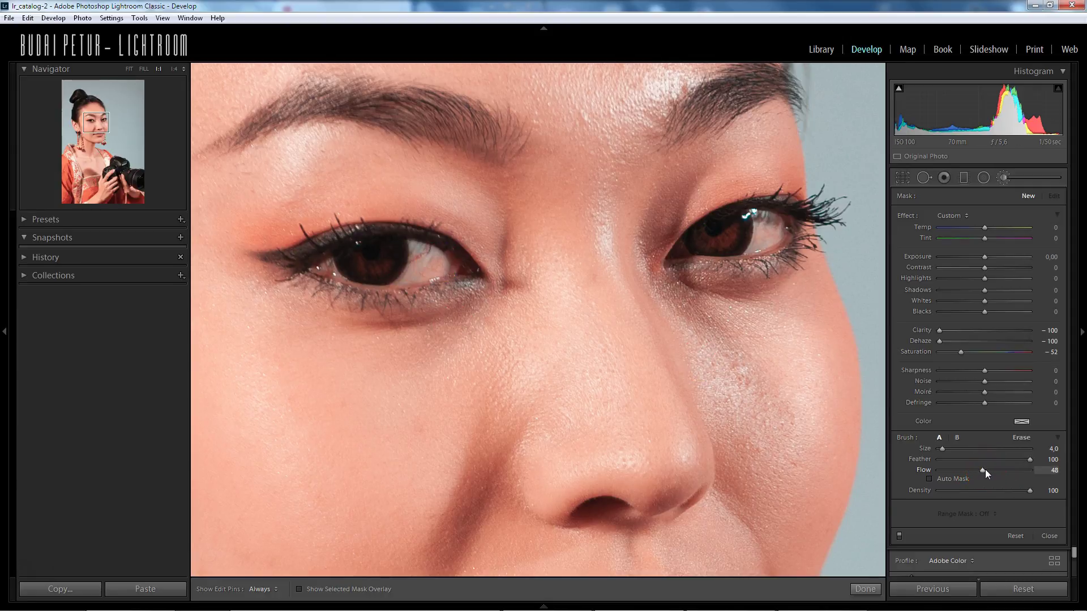
left_click_drag(982, 471, 1038, 474)
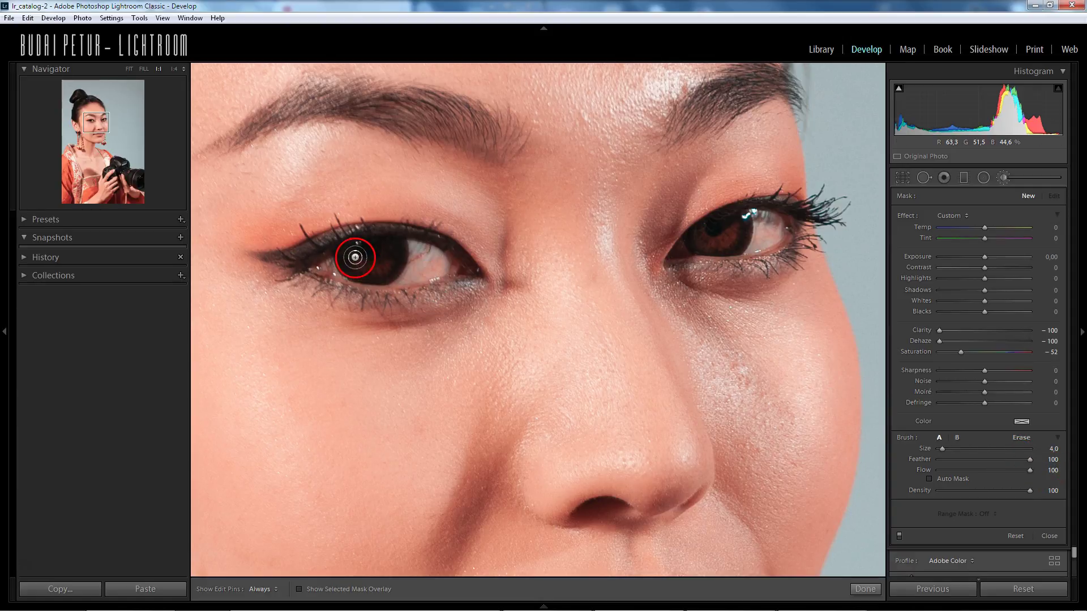
left_click_drag(433, 267, 439, 265)
key("h")
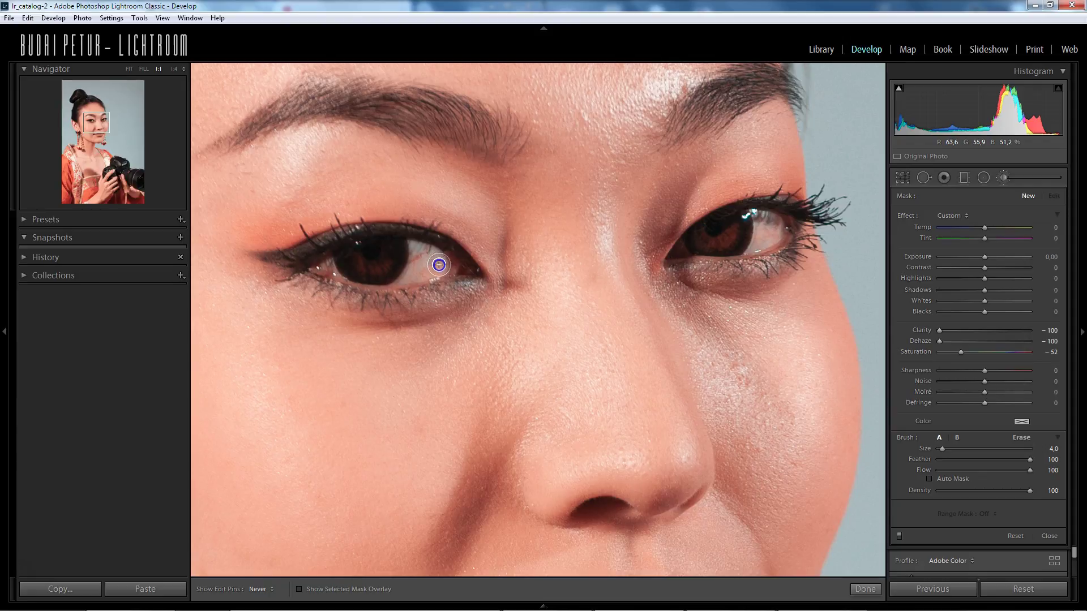
left_click_drag(439, 264, 420, 263)
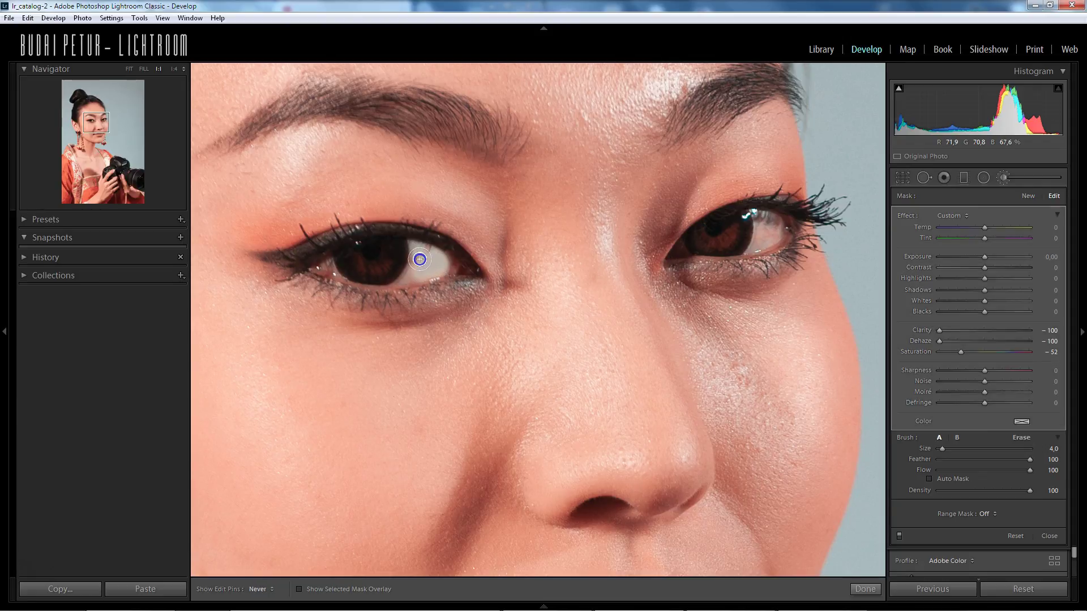
key("h")
left_click(395, 272)
left_click_drag(395, 273, 316, 266)
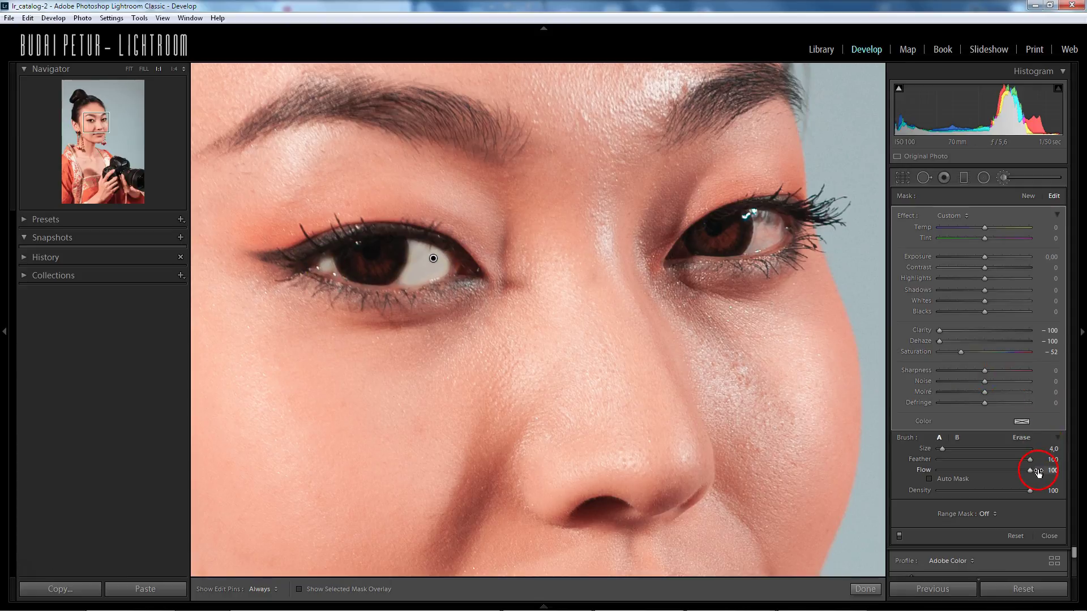
left_click_drag(456, 275, 433, 258)
Delete the adjustment, lower flow to 42, and repaint the left eye white from the outer corner
key("Delete")
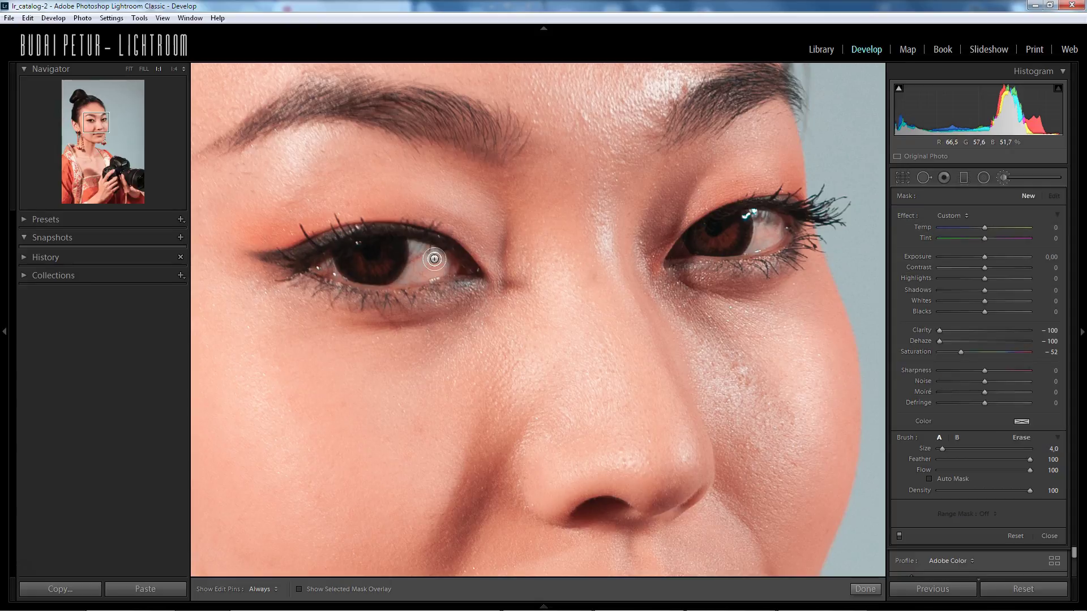
left_click_drag(1030, 470, 989, 470)
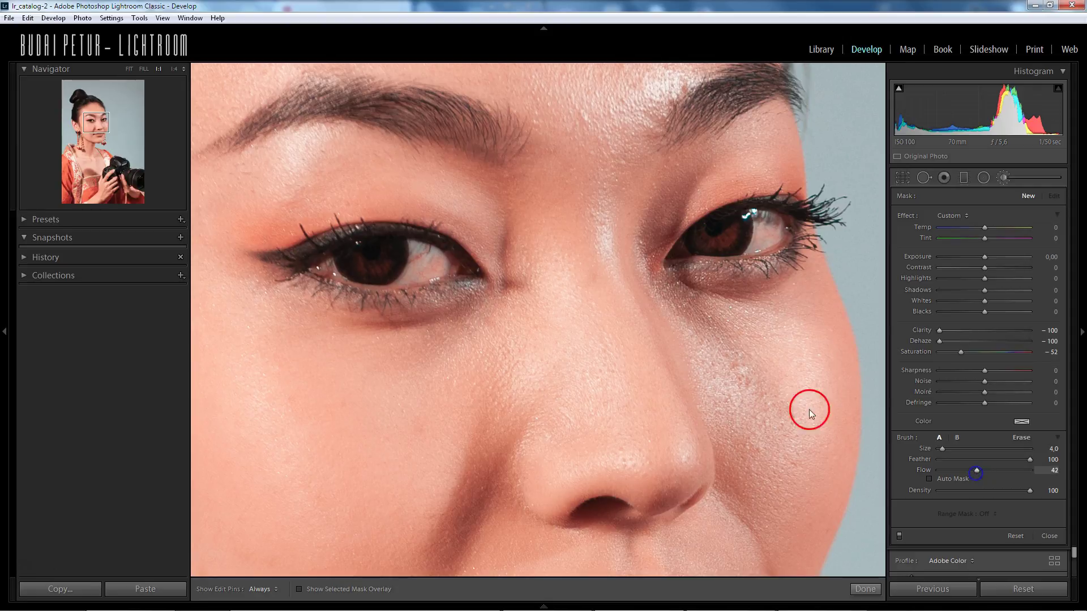
key("h")
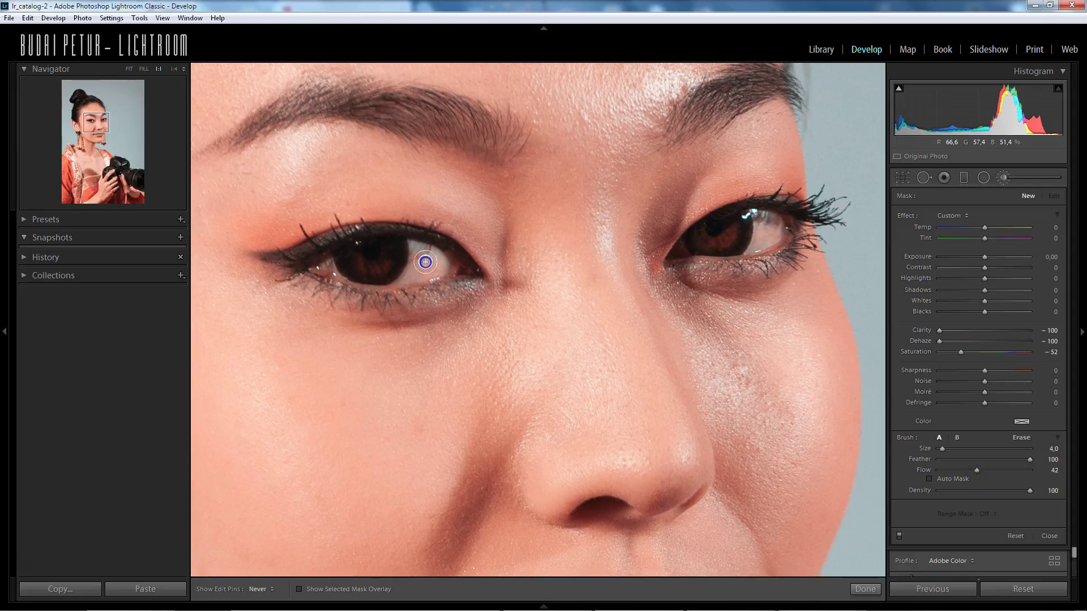
left_click_drag(422, 263, 432, 267)
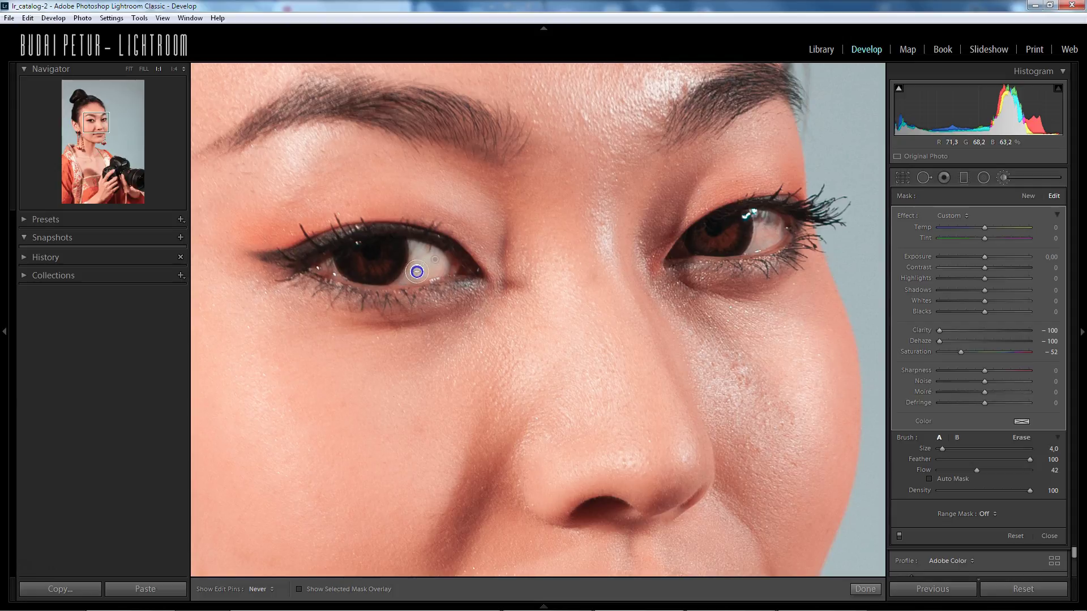
key("h")
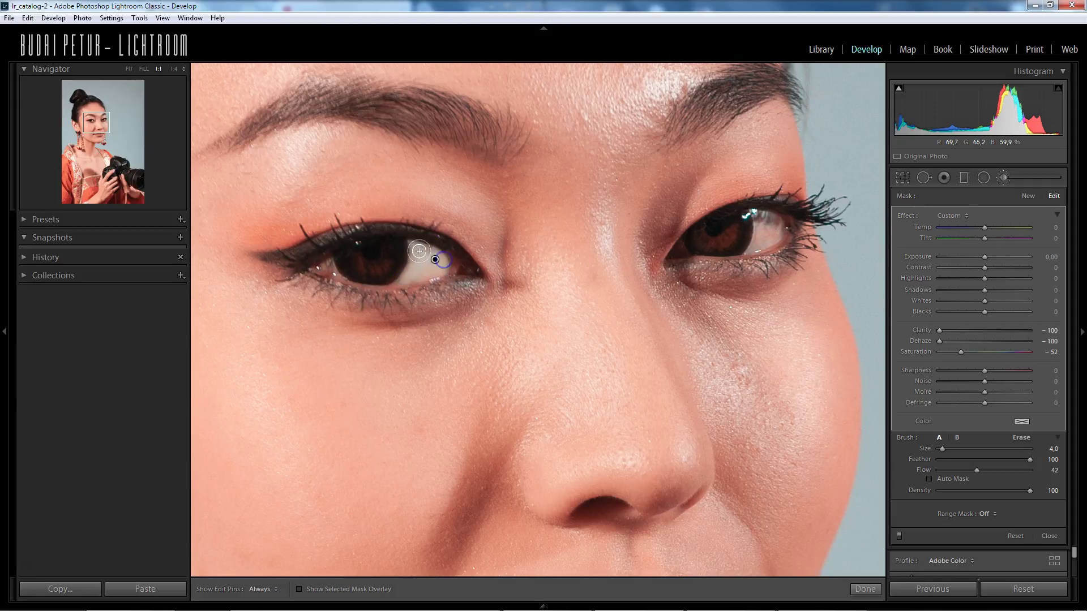
left_click_drag(413, 267, 418, 254)
left_click_drag(315, 257, 402, 280)
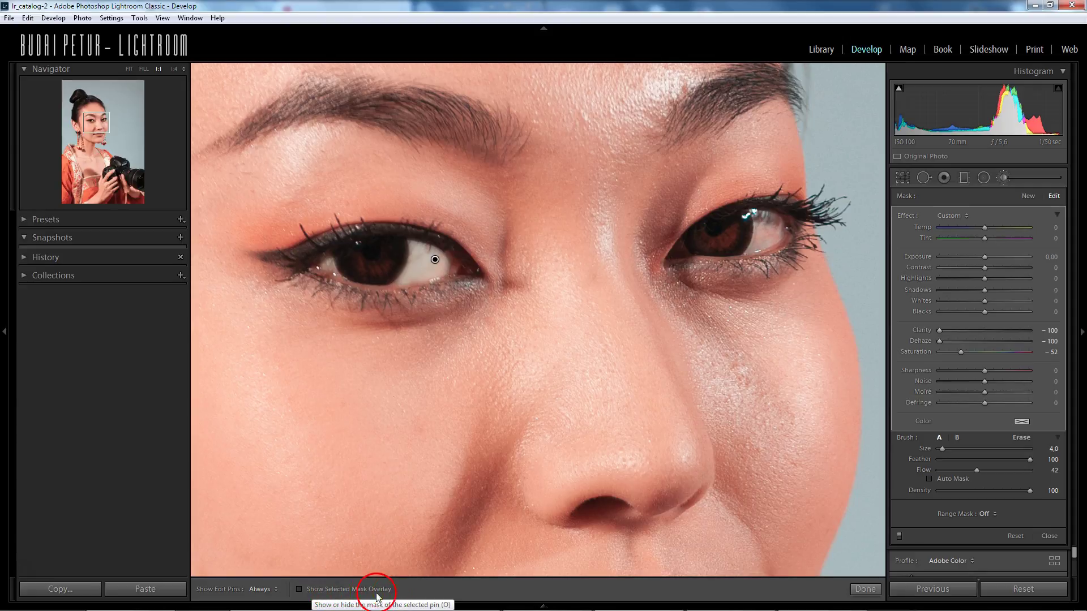
Show the mask overlay and switch the brush to Erase to start clearing the left iris
left_click(299, 590)
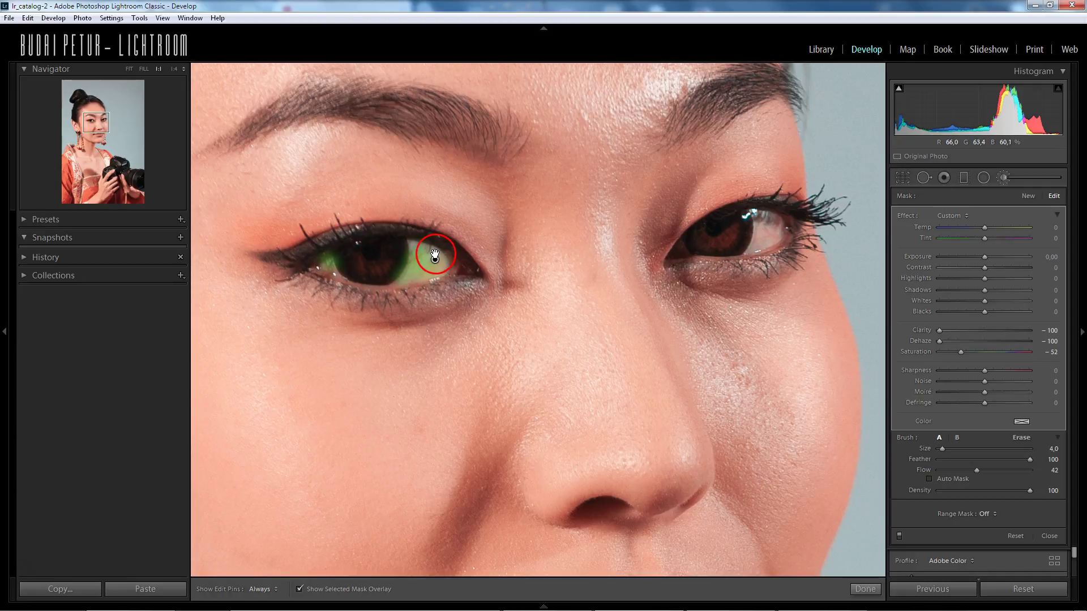
left_click(1021, 438)
left_click(1019, 441)
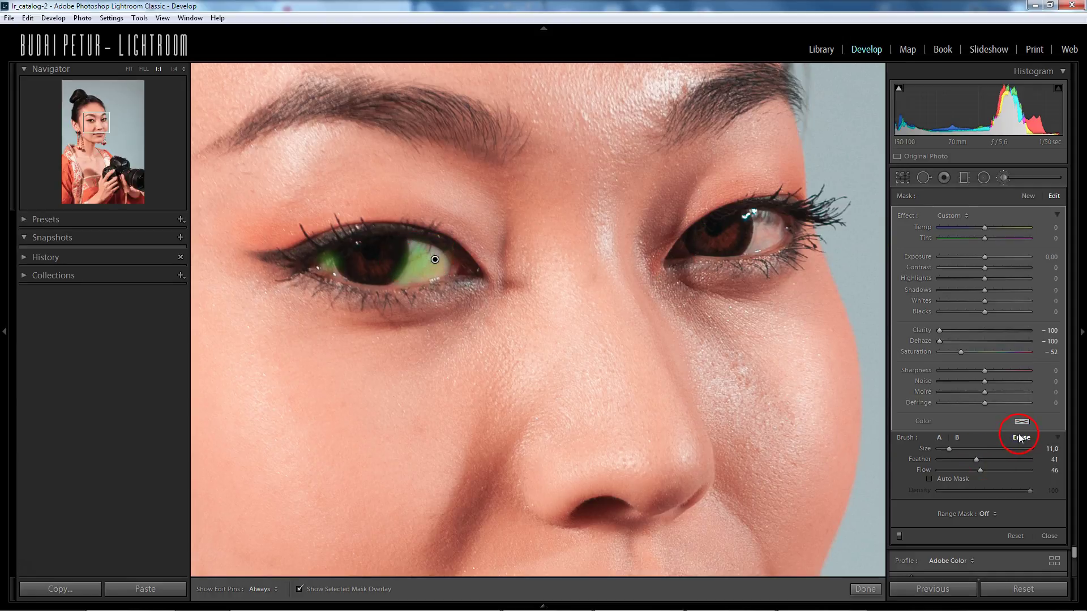
scroll(390, 253, "down", 5)
left_click_drag(391, 253, 392, 266)
scroll(392, 266, "down", 1)
Erase the remaining mask from the left iris with a size 5 brush, then hide the overlay
key("h")
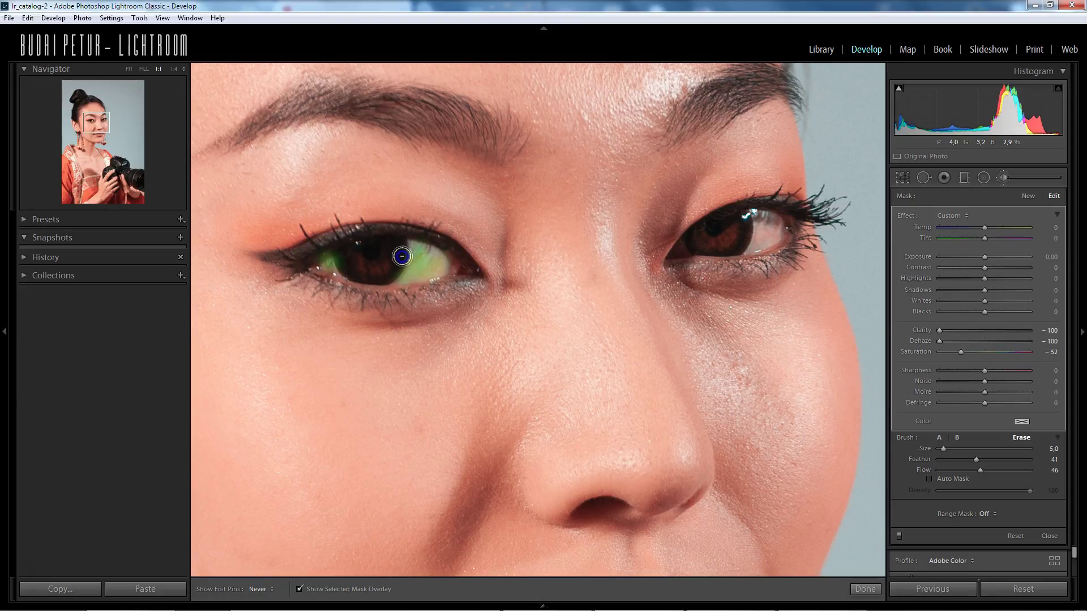
key("h")
left_click(344, 255)
key("h")
left_click_drag(343, 255, 347, 255)
key("h")
left_click(323, 447)
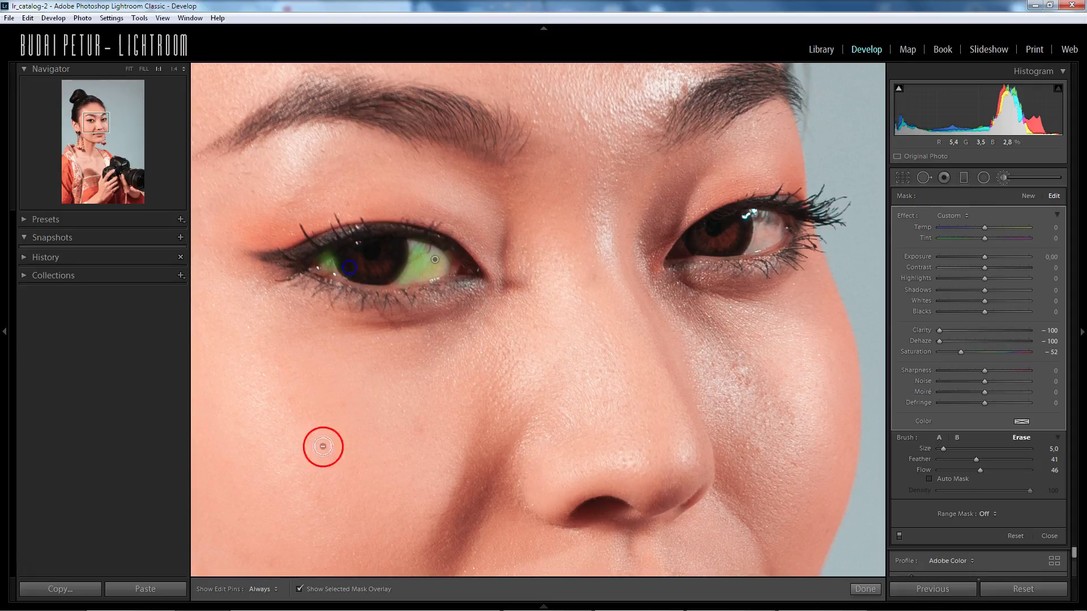
left_click(300, 590)
left_click(410, 230)
left_click_drag(410, 230, 900, 509)
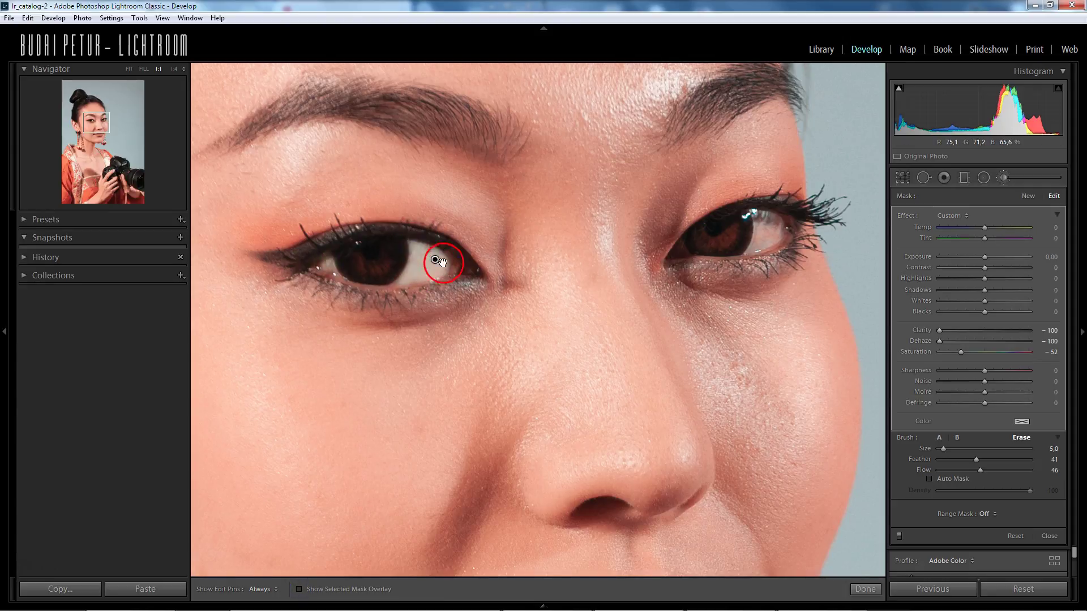
left_click(899, 535)
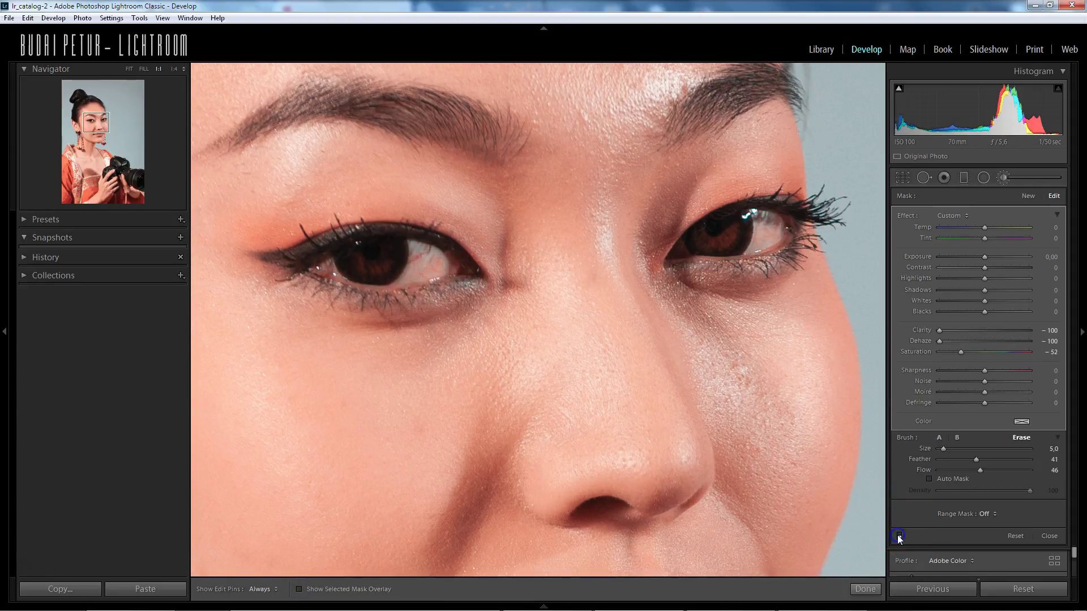
left_click(899, 535)
left_click(899, 536)
left_click(899, 535)
left_click(899, 536)
left_click(899, 535)
left_click(899, 536)
left_click_drag(762, 228, 764, 225)
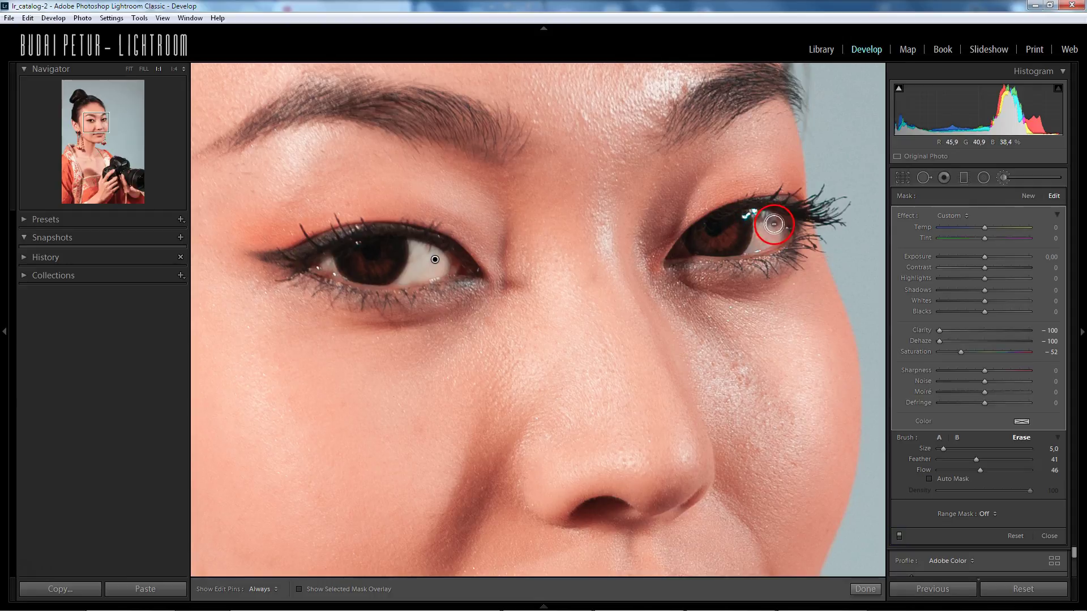
Switch back to painting and brush the whitening over the right eye's white
left_click(939, 439)
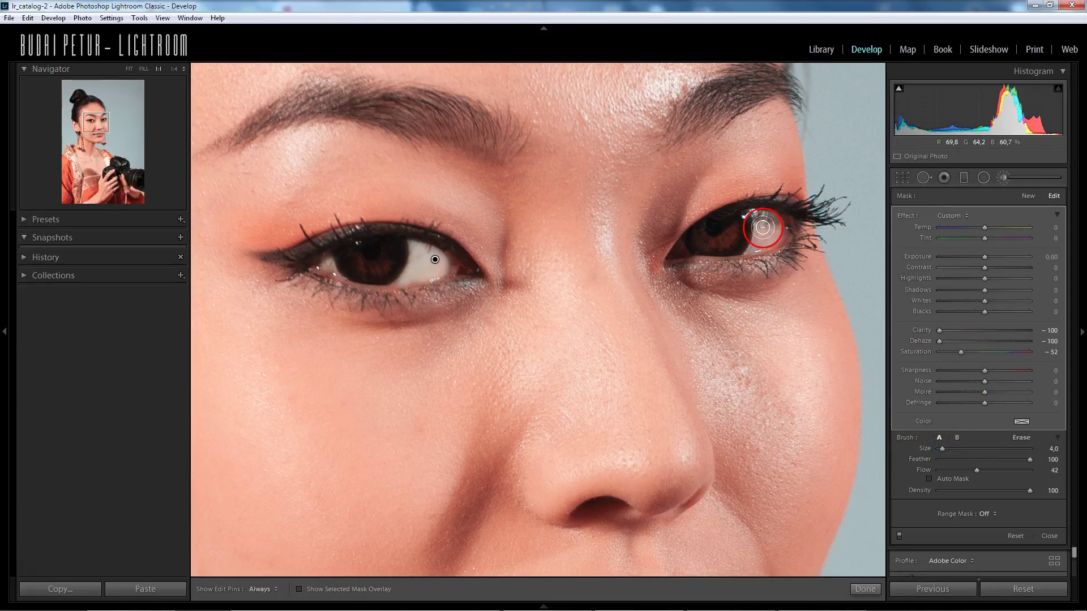
key("h")
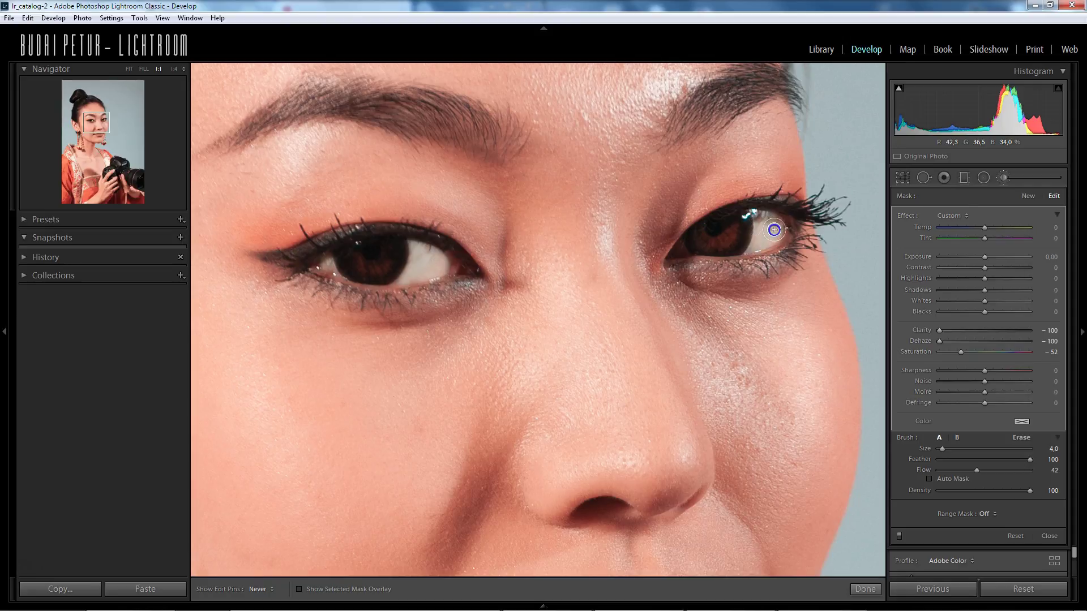
left_click_drag(774, 230, 745, 249)
left_click(1010, 188)
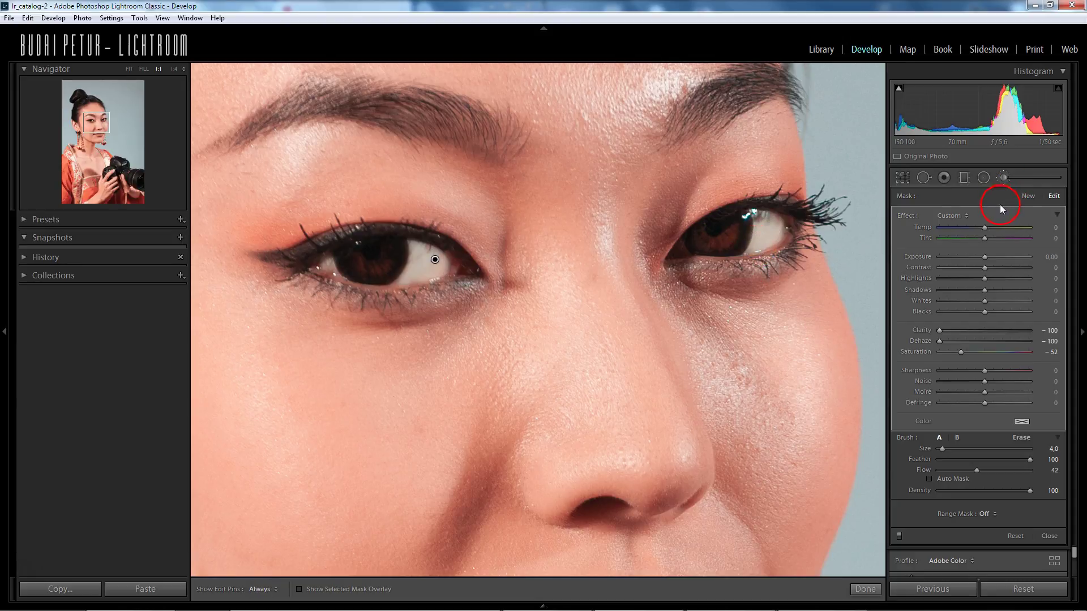
left_click_drag(756, 235, 749, 225)
Touch up the left eye white with more whitening and select the adjustment's pin
left_click(222, 334)
left_click_drag(385, 260, 415, 264)
key("h")
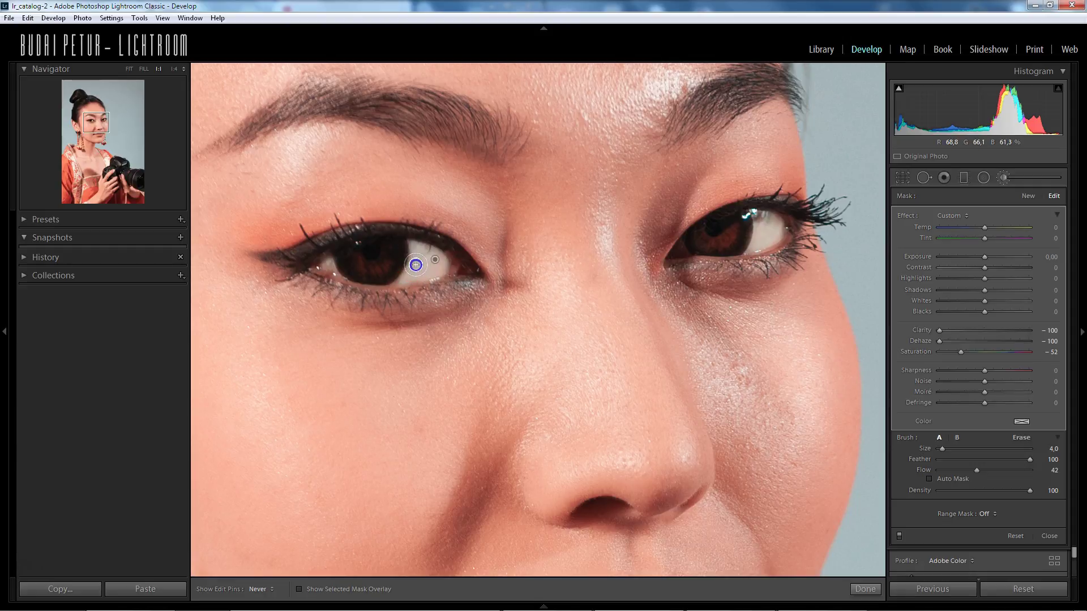
key("h")
left_click(435, 259)
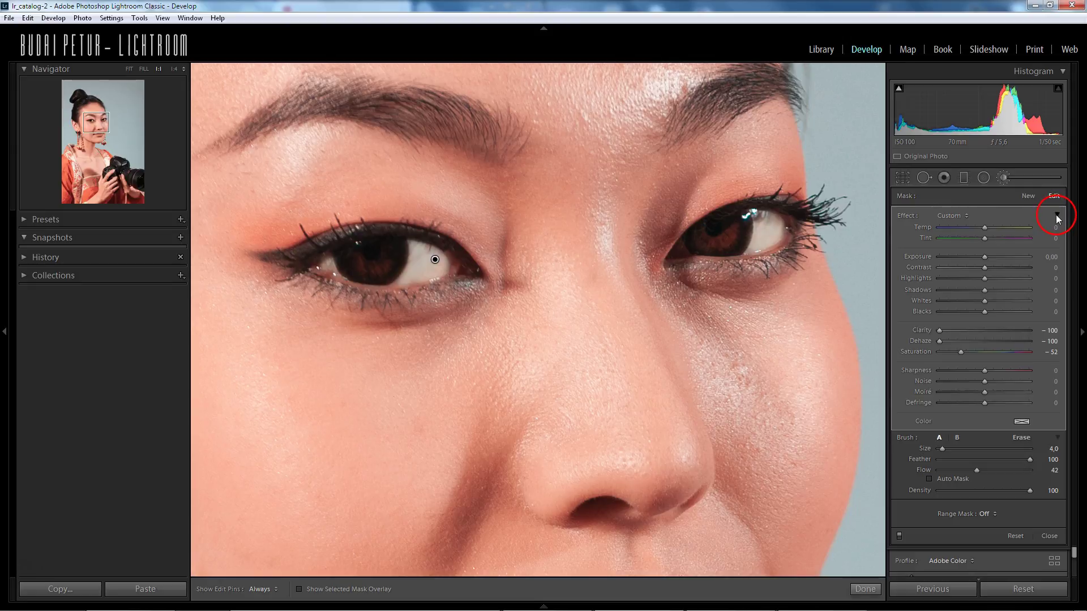
Collapse the Effect settings and set the eye-white adjustment's Amount to 63
left_click(1057, 215)
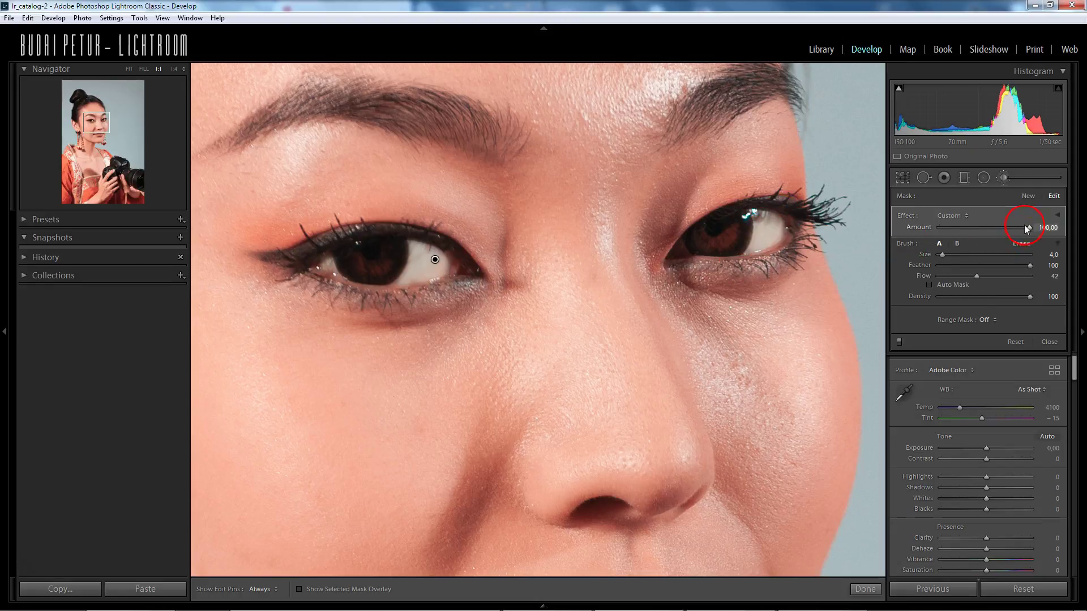
mouse_move(1031, 229)
left_mouse_down()
mouse_move(918, 232)
mouse_move(1054, 224)
mouse_move(981, 234)
mouse_move(994, 232)
left_mouse_up()
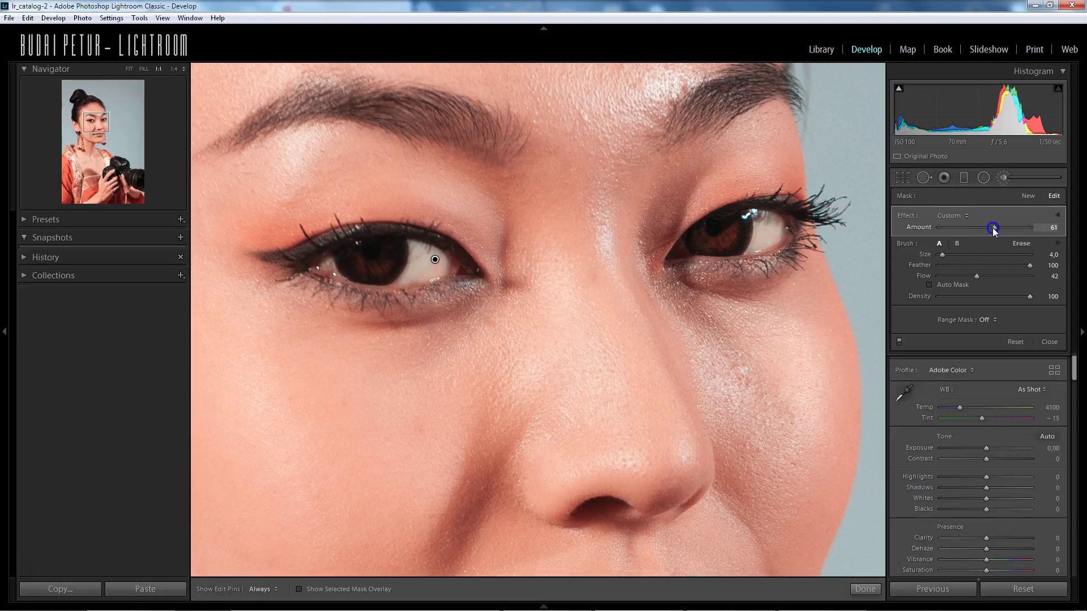
left_click_drag(825, 223, 773, 232)
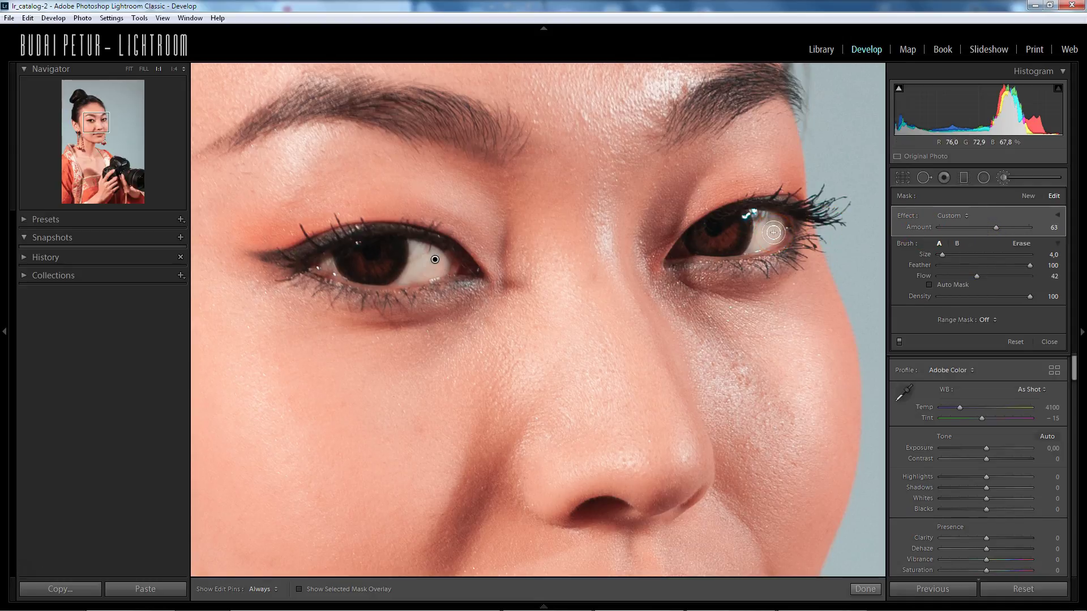
left_click(900, 340)
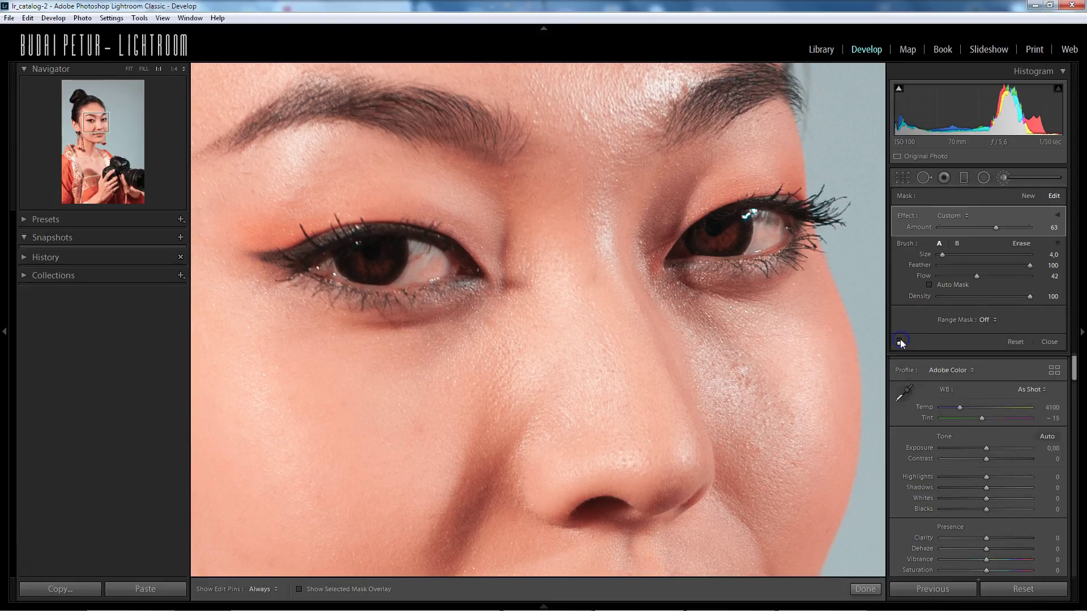
left_click(900, 339)
left_click(900, 340)
left_click(900, 339)
left_click(900, 340)
left_click(901, 341)
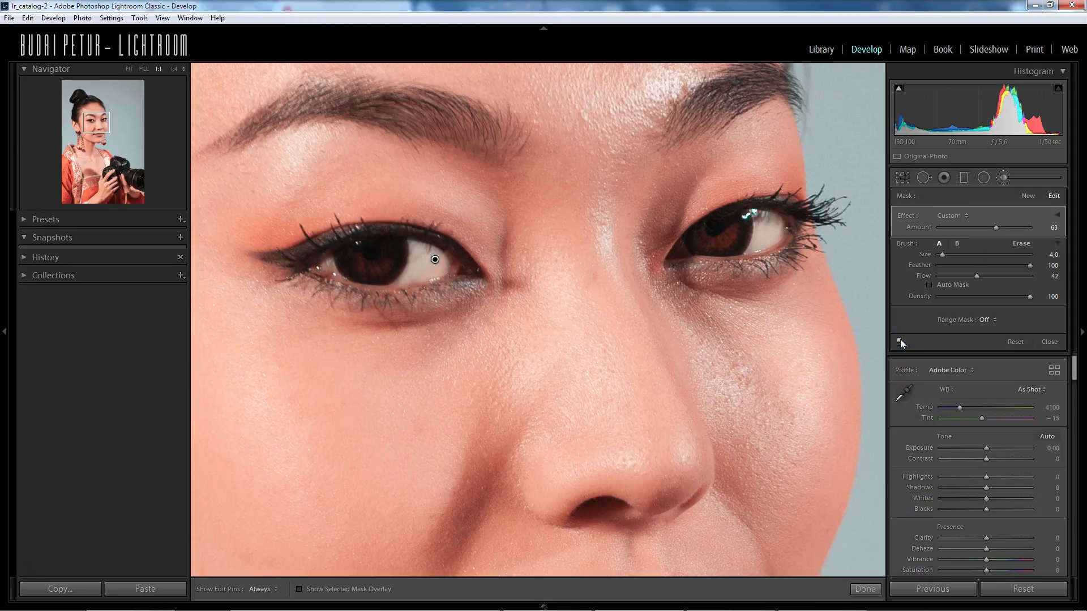
left_click(900, 342)
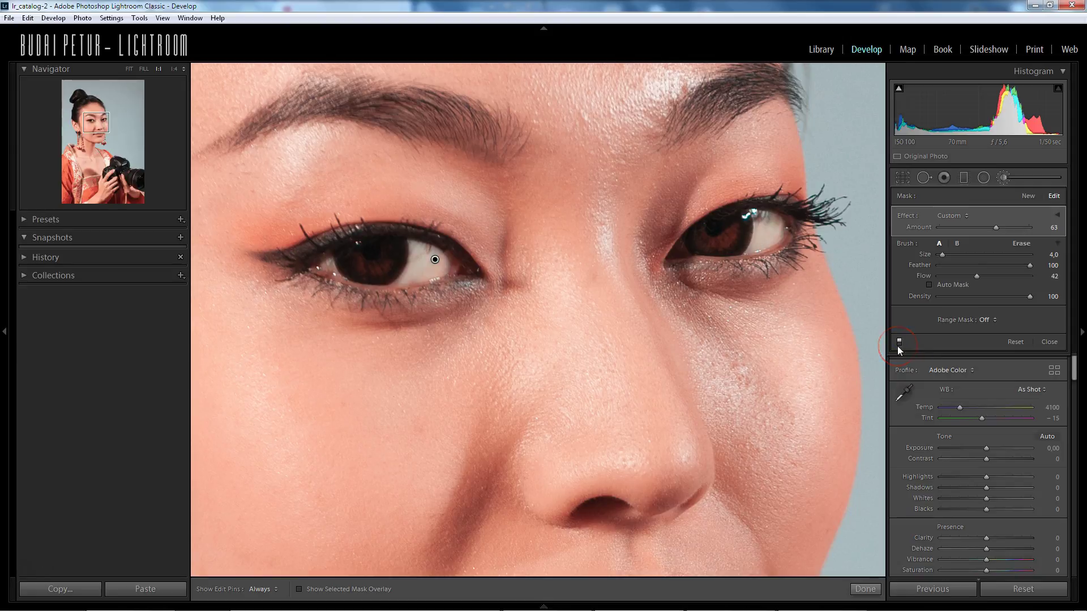